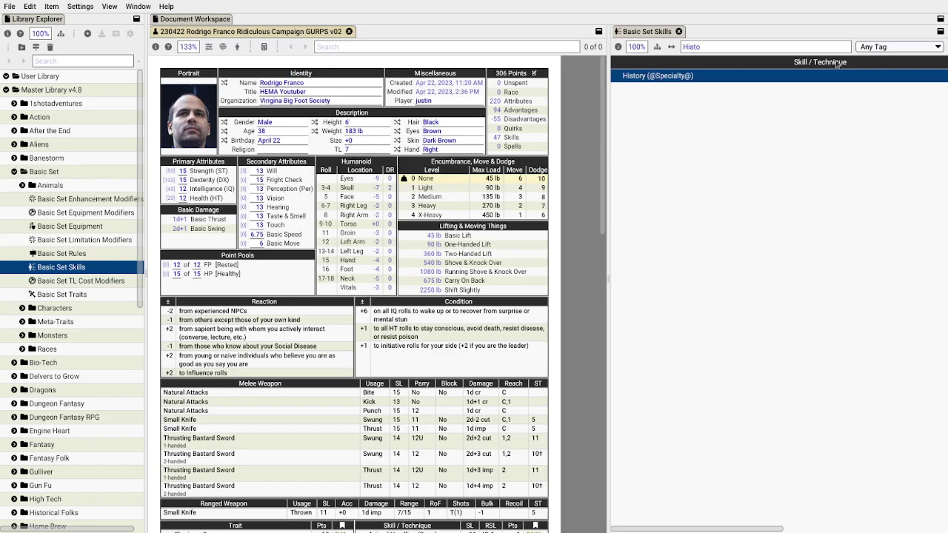
Step: Close the Basic Set Skills list and the open character sheet, and collapse the Master Library
{"action": "left_click", "coordinate": [678, 31]}
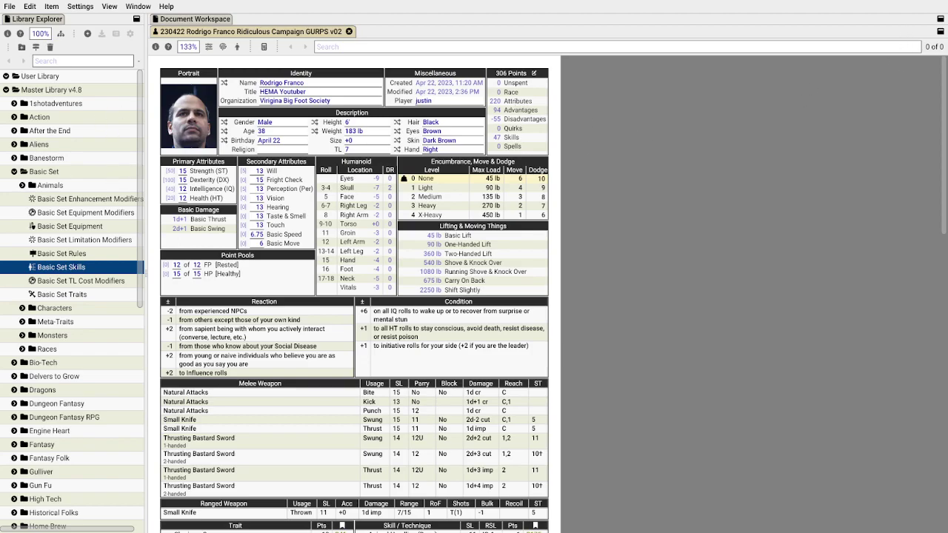
{"action": "key", "text": "alt+Tab"}
{"action": "left_click", "coordinate": [347, 32]}
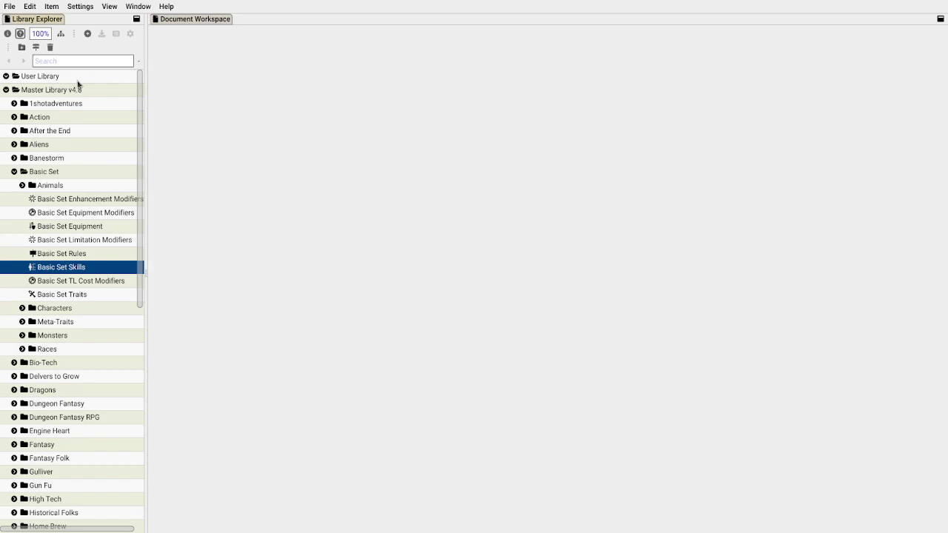
{"action": "left_click", "coordinate": [5, 90]}
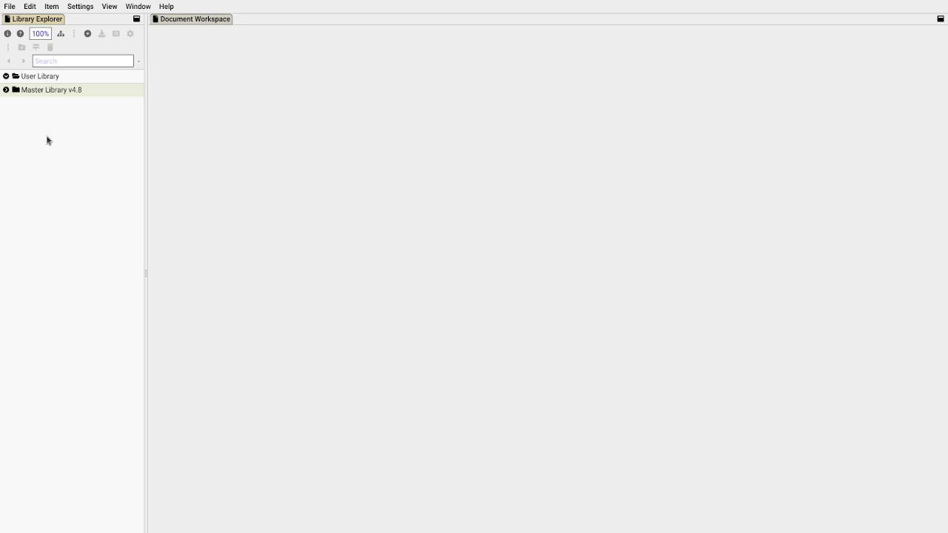
Step: Create a new character sheet and open Basic Set Skills from the Master Library's Basic Set folder
{"action": "left_click", "coordinate": [9, 6]}
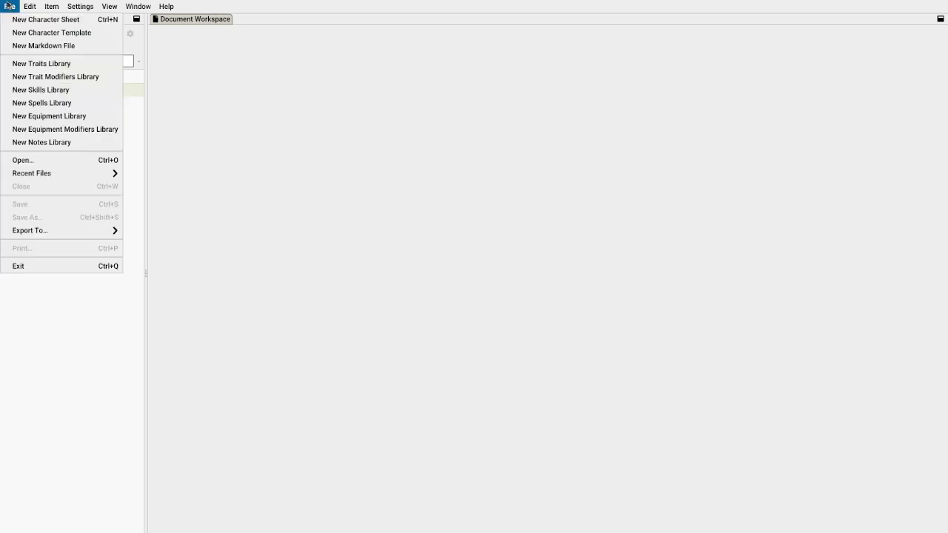
{"action": "left_click", "coordinate": [26, 18]}
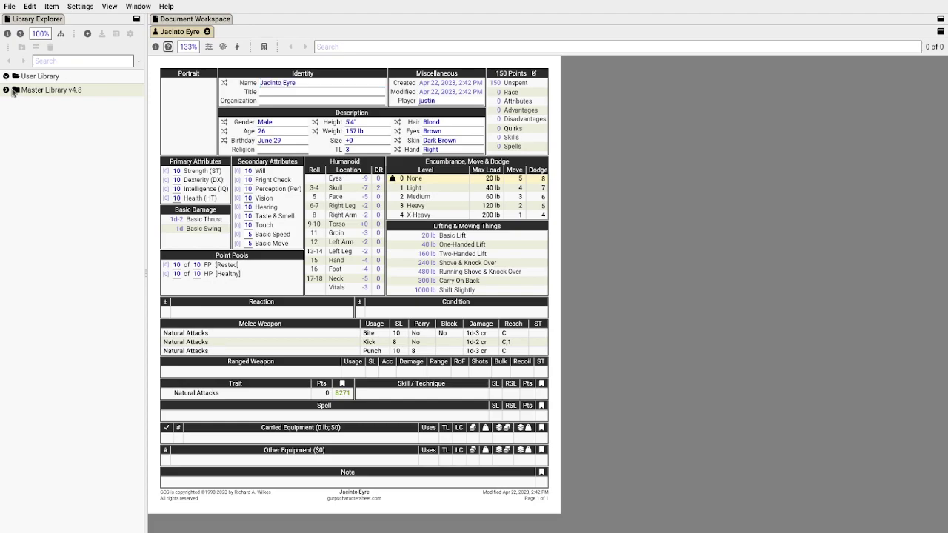
{"action": "left_click", "coordinate": [6, 89]}
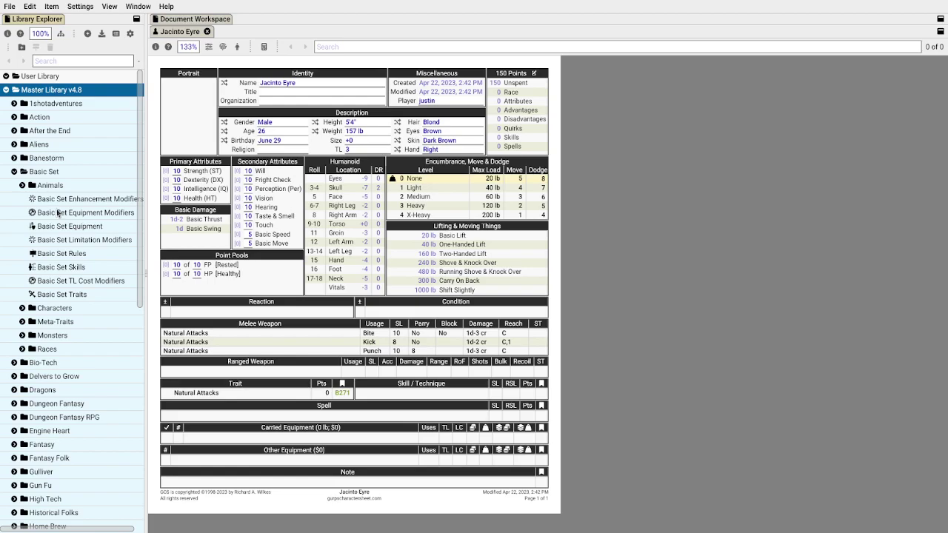
{"action": "left_click", "coordinate": [14, 172]}
{"action": "left_click", "coordinate": [14, 172]}
{"action": "left_click", "coordinate": [71, 270]}
{"action": "double_click", "coordinate": [48, 272]}
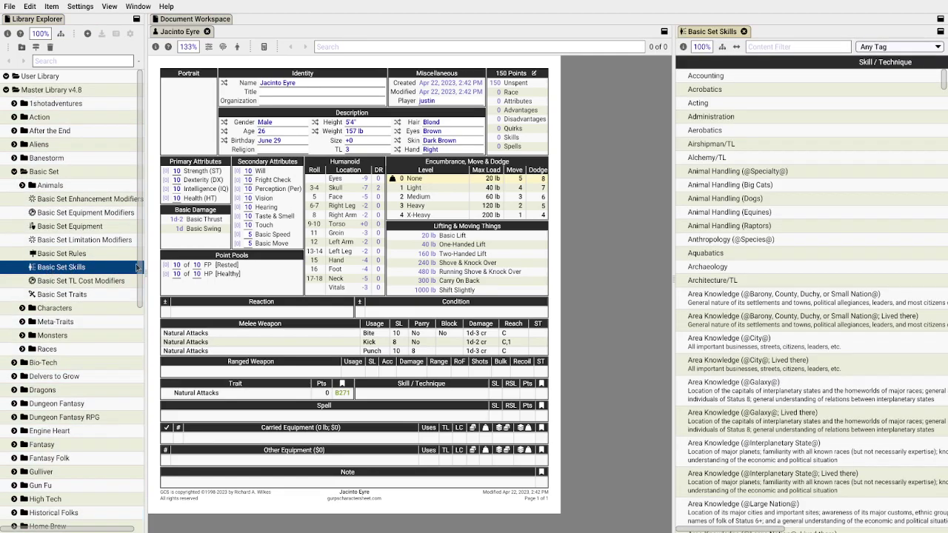
Step: Add the Animal Handling (Big Cats) skill and the Absolute Direction trait from Basic Set Traits to the new character sheet
{"action": "left_click_drag", "start_coordinate": [674, 133], "coordinate": [614, 133]}
{"action": "left_click_drag", "start_coordinate": [641, 187], "coordinate": [411, 395]}
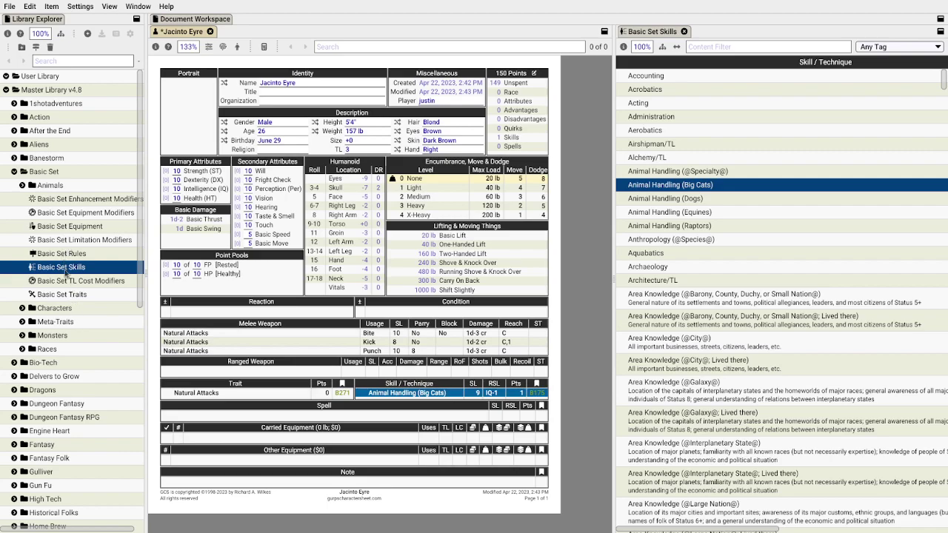
{"action": "double_click", "coordinate": [67, 294]}
{"action": "left_click_drag", "start_coordinate": [658, 158], "coordinate": [268, 396]}
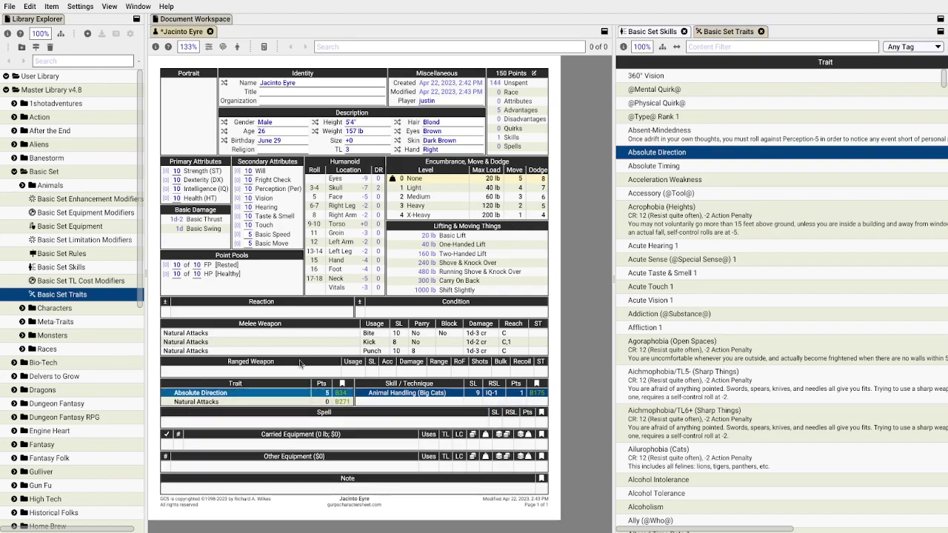
{"action": "right_click", "coordinate": [248, 398]}
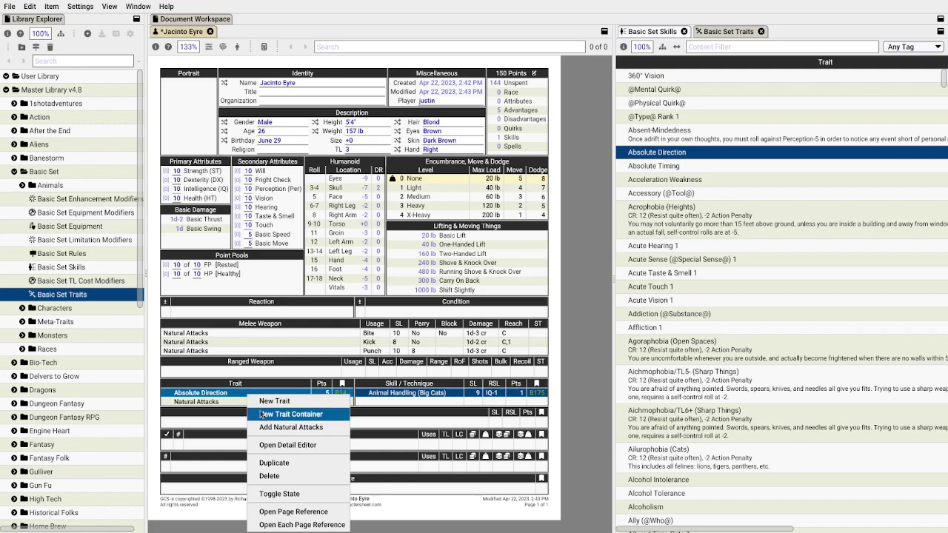
{"action": "left_click", "coordinate": [234, 396]}
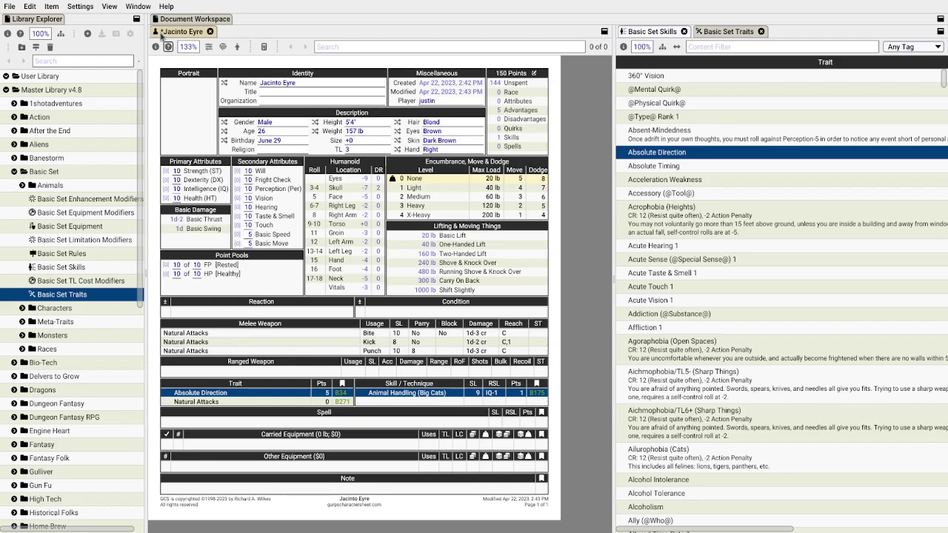
Step: Close the new character sheet along with the Basic Set Traits and Basic Set Skills lists
{"action": "key", "text": "alt"}
{"action": "key", "text": "ctrl+w"}
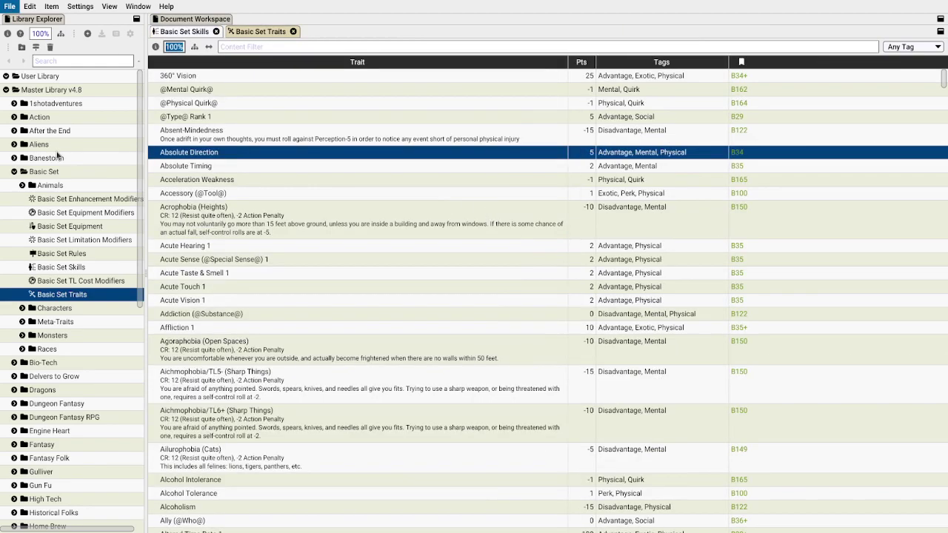
{"action": "left_click", "coordinate": [292, 31]}
{"action": "left_click", "coordinate": [216, 31]}
Step: Reopen the Ridiculous Campaign GURPS v02 character sheet from the recent files and skim through it
{"action": "left_click", "coordinate": [9, 6]}
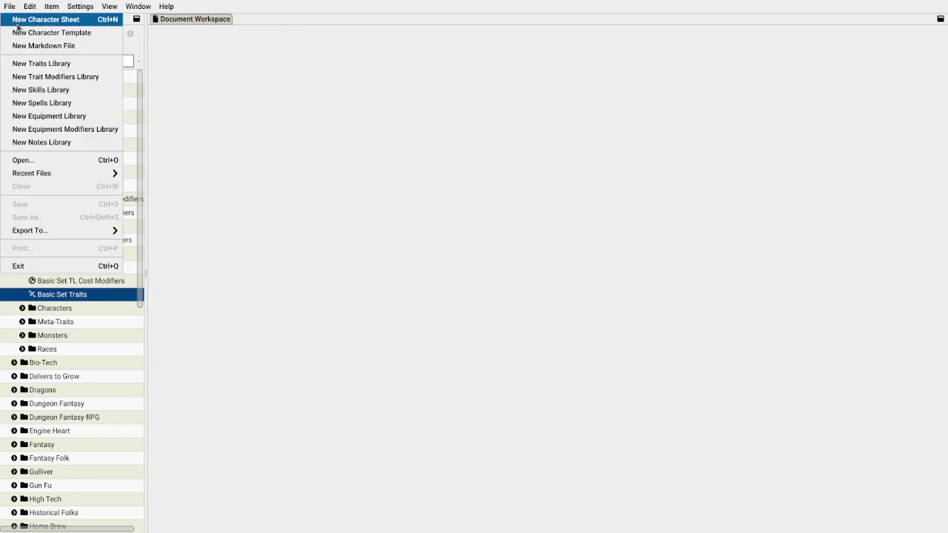
{"action": "mouse_move", "coordinate": [81, 173]}
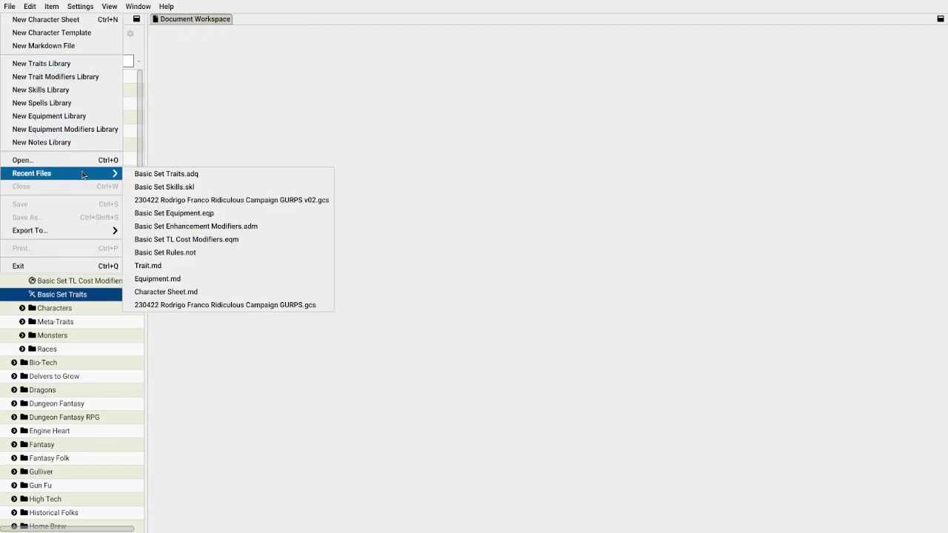
{"action": "left_click", "coordinate": [224, 201]}
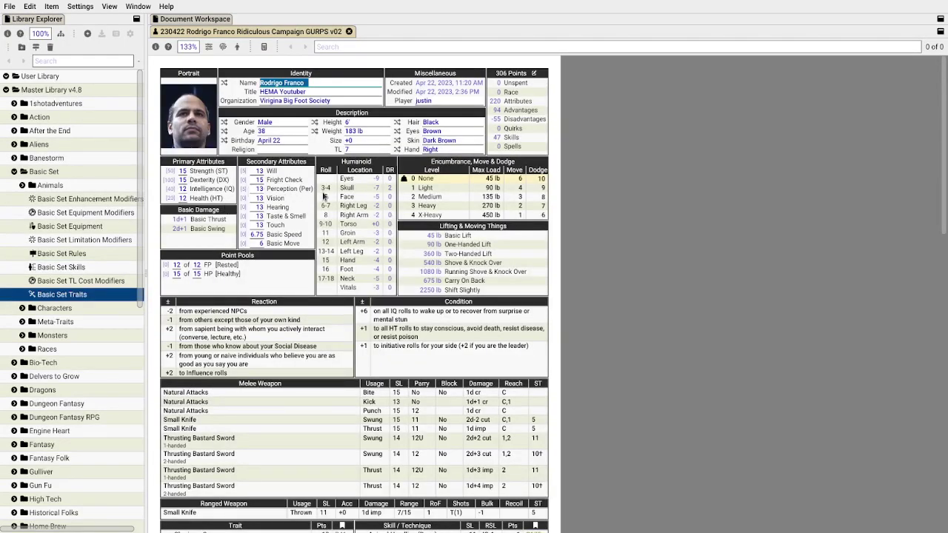
{"action": "scroll", "coordinate": [322, 193], "scroll_direction": "down", "scroll_amount": 3}
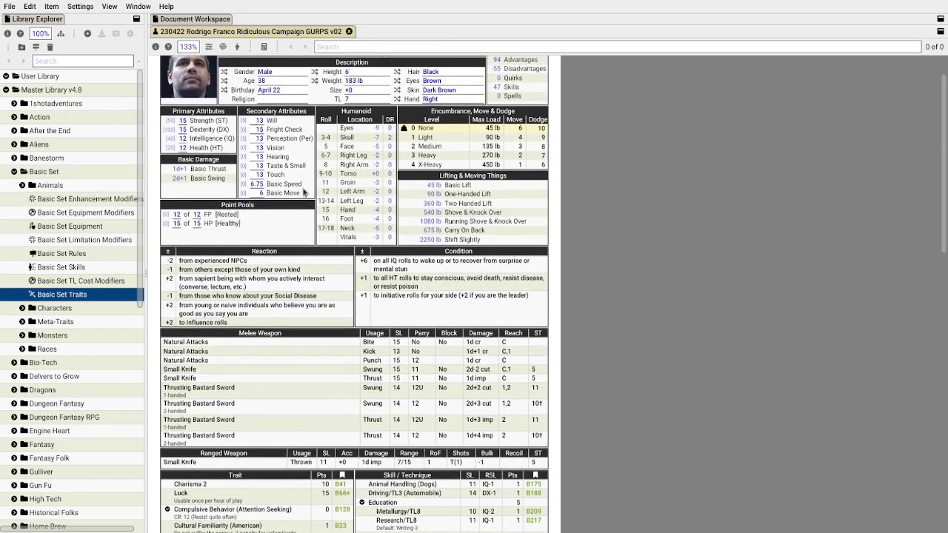
{"action": "scroll", "coordinate": [292, 201], "scroll_direction": "down", "scroll_amount": 7}
{"action": "scroll", "coordinate": [295, 191], "scroll_direction": "up", "scroll_amount": 5}
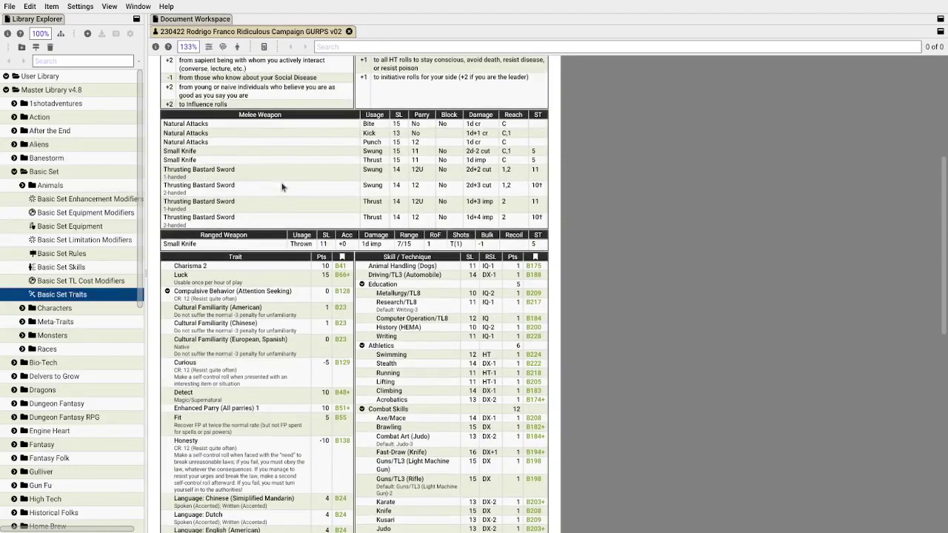
{"action": "scroll", "coordinate": [295, 190], "scroll_direction": "up", "scroll_amount": 5}
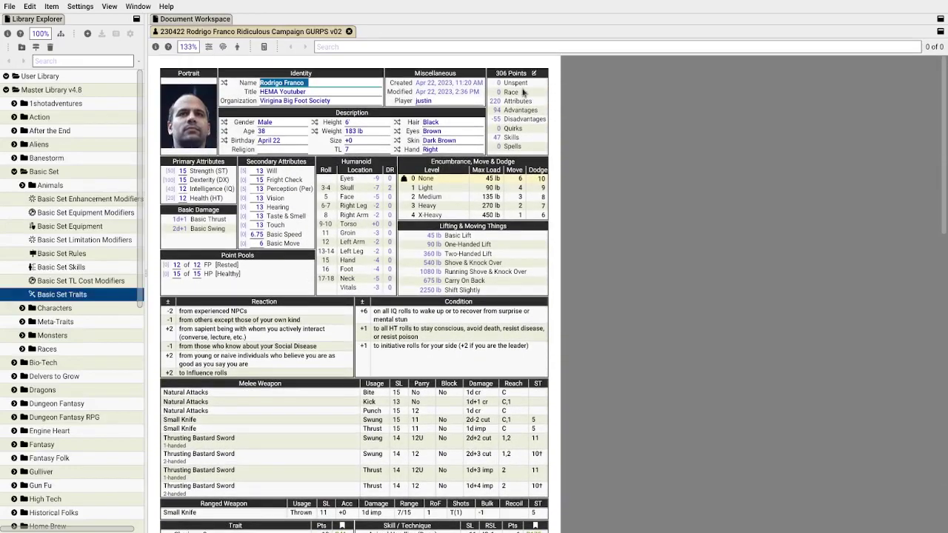
Step: Open the character's points record, check its point entries and close it again
{"action": "left_click", "coordinate": [534, 73]}
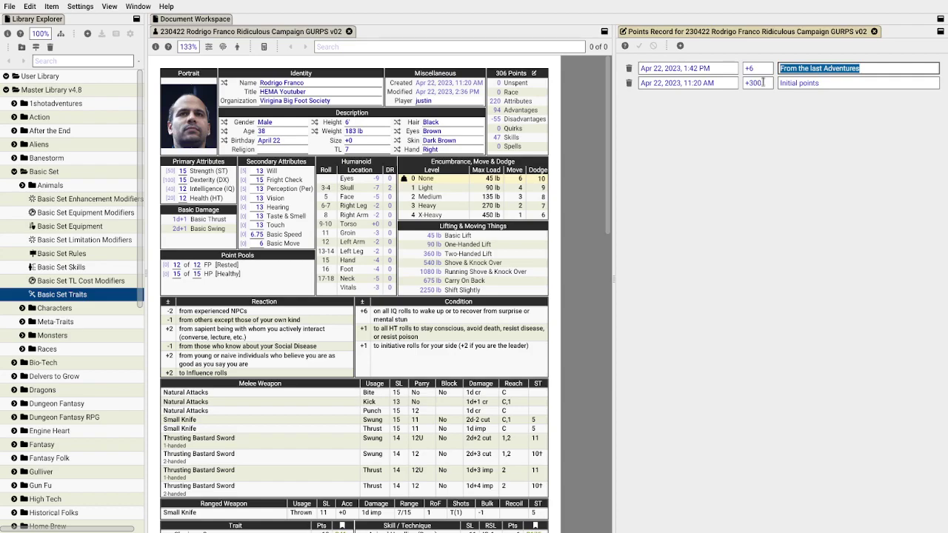
{"action": "left_click", "coordinate": [758, 67]}
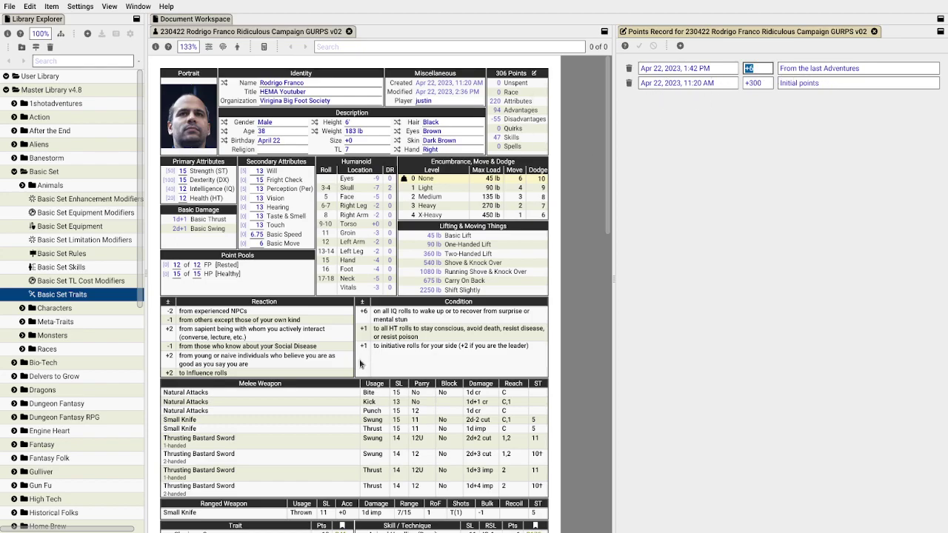
{"action": "mouse_move", "coordinate": [362, 331]}
{"action": "left_click", "coordinate": [874, 31]}
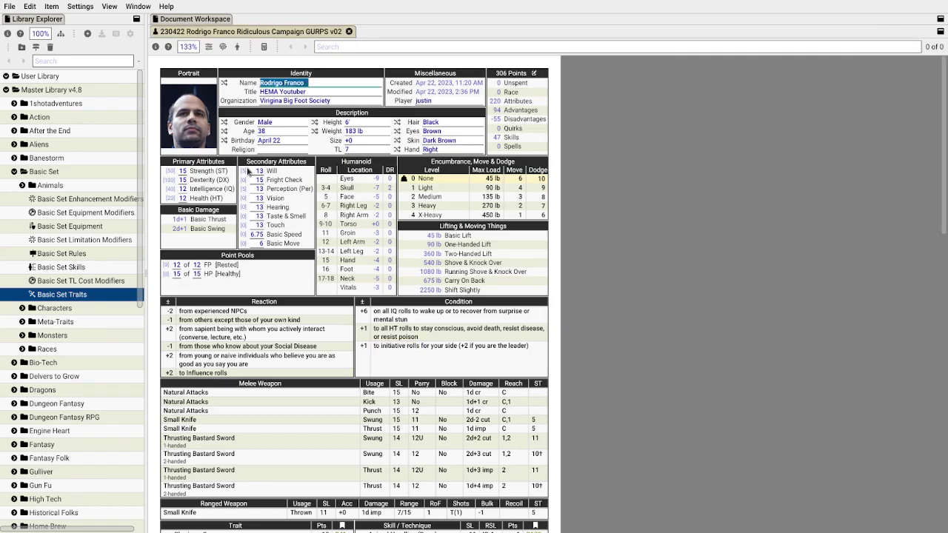
Step: Examine the character sheet's weapons, traits, grouped skills and carried equipment
{"action": "scroll", "coordinate": [257, 208], "scroll_direction": "down", "scroll_amount": 10}
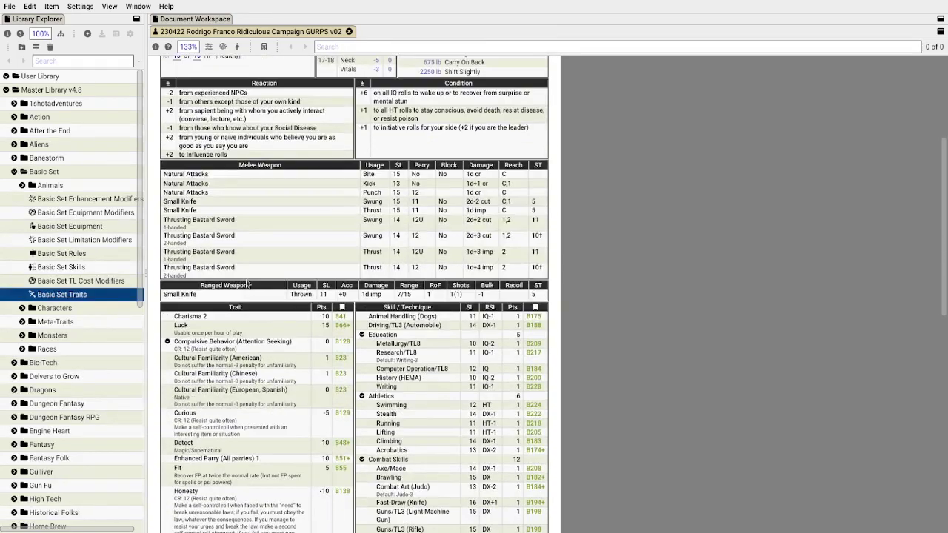
{"action": "scroll", "coordinate": [245, 286], "scroll_direction": "down", "scroll_amount": 1}
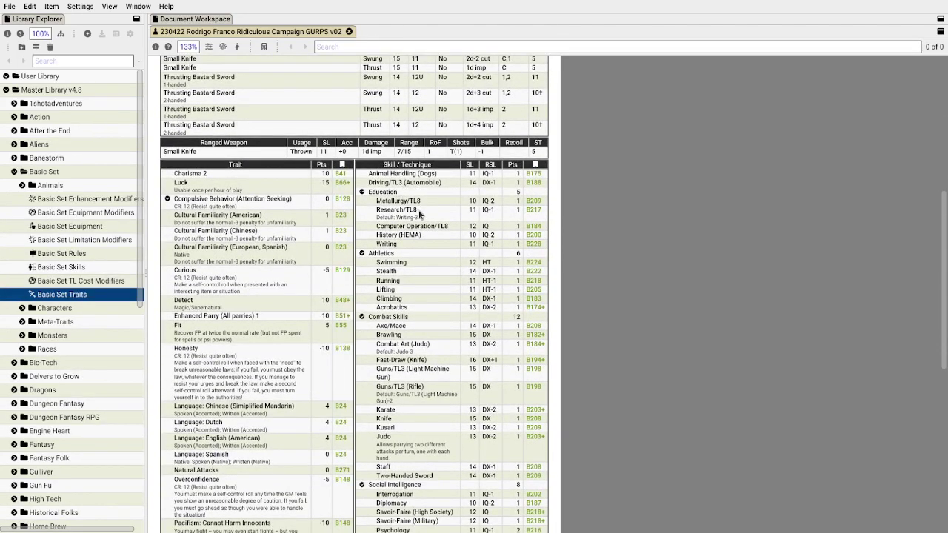
{"action": "scroll", "coordinate": [409, 236], "scroll_direction": "down", "scroll_amount": 3}
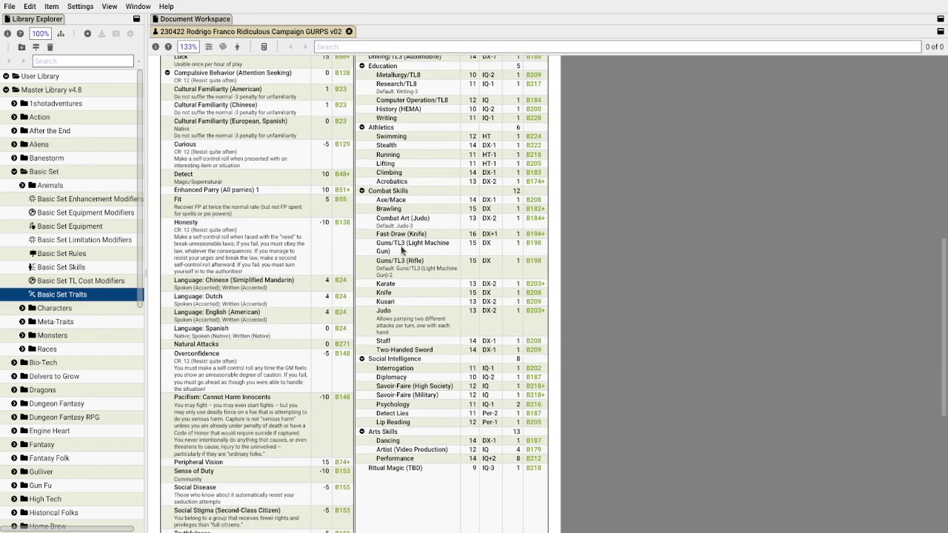
{"action": "scroll", "coordinate": [400, 246], "scroll_direction": "up", "scroll_amount": 3}
{"action": "scroll", "coordinate": [397, 244], "scroll_direction": "down", "scroll_amount": 3}
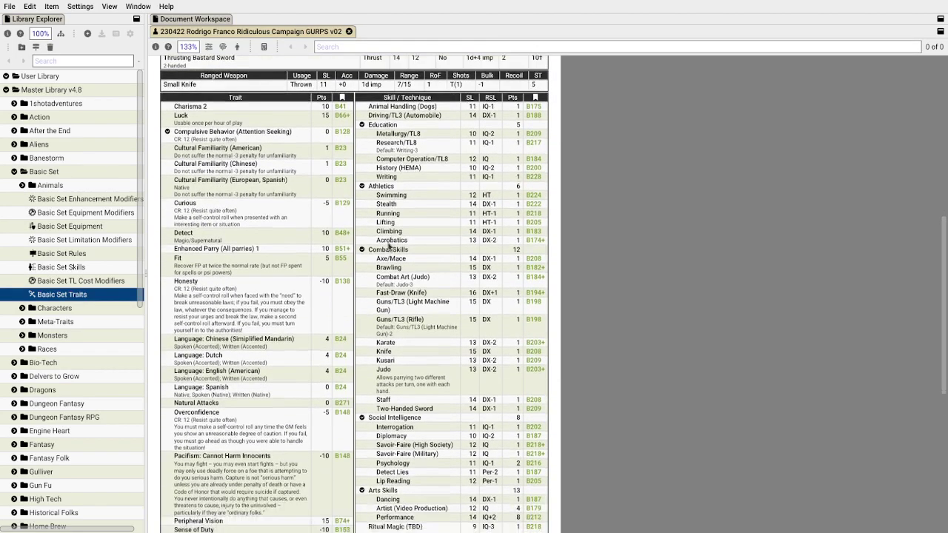
{"action": "scroll", "coordinate": [341, 234], "scroll_direction": "down", "scroll_amount": 3}
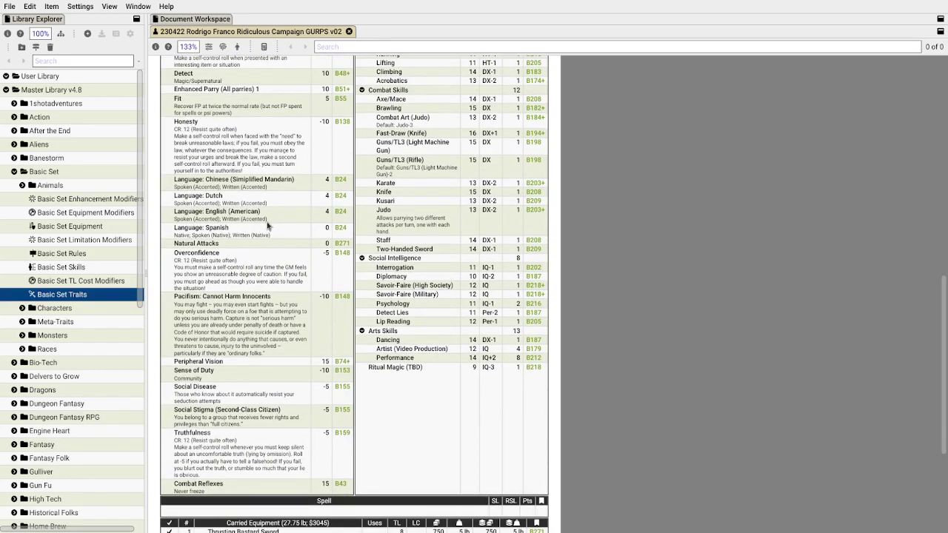
{"action": "scroll", "coordinate": [267, 225], "scroll_direction": "down", "scroll_amount": 1}
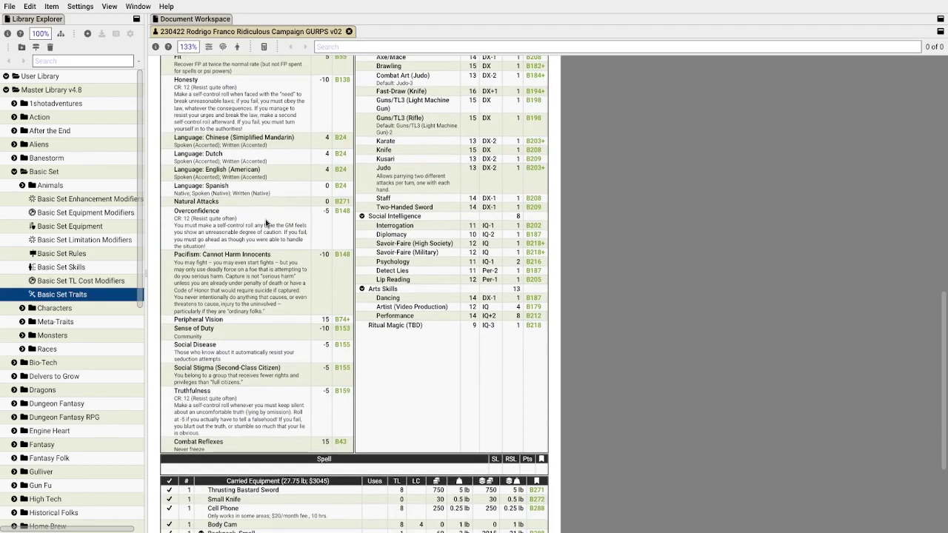
{"action": "scroll", "coordinate": [266, 222], "scroll_direction": "down", "scroll_amount": 1}
{"action": "scroll", "coordinate": [265, 220], "scroll_direction": "up", "scroll_amount": 6}
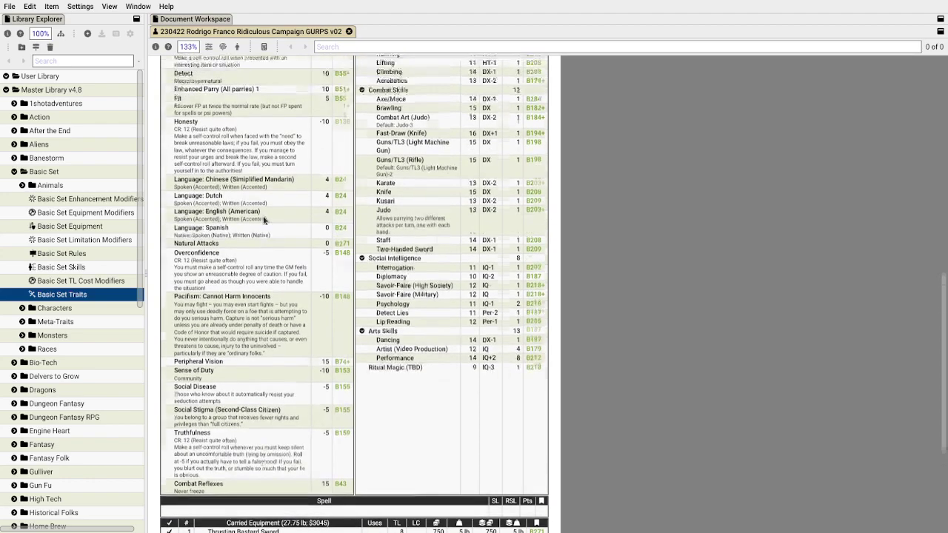
{"action": "scroll", "coordinate": [263, 218], "scroll_direction": "up", "scroll_amount": 5}
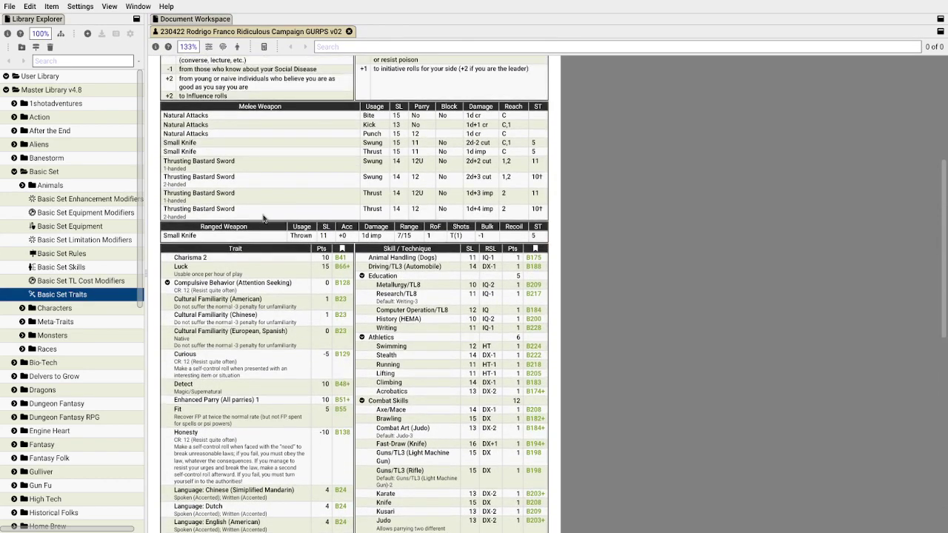
{"action": "scroll", "coordinate": [265, 217], "scroll_direction": "up", "scroll_amount": 4}
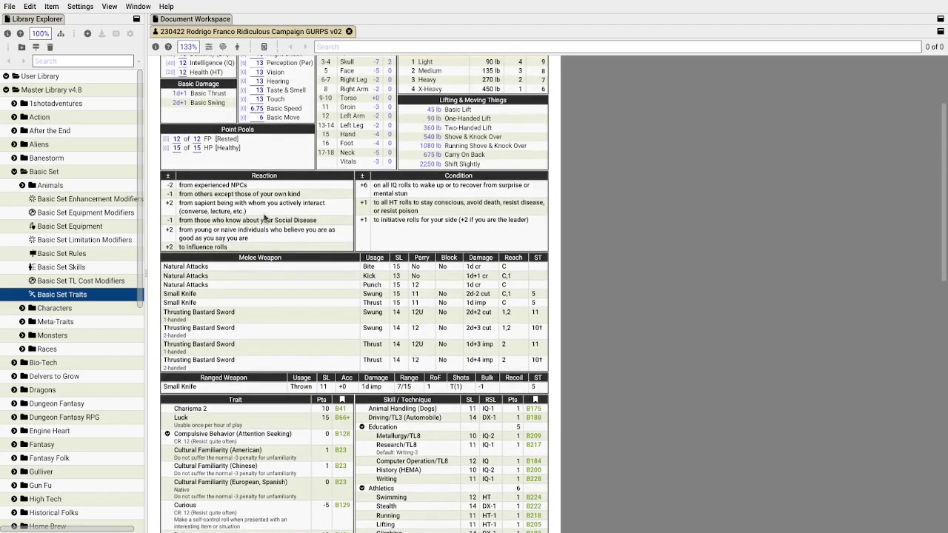
{"action": "scroll", "coordinate": [265, 217], "scroll_direction": "down", "scroll_amount": 1}
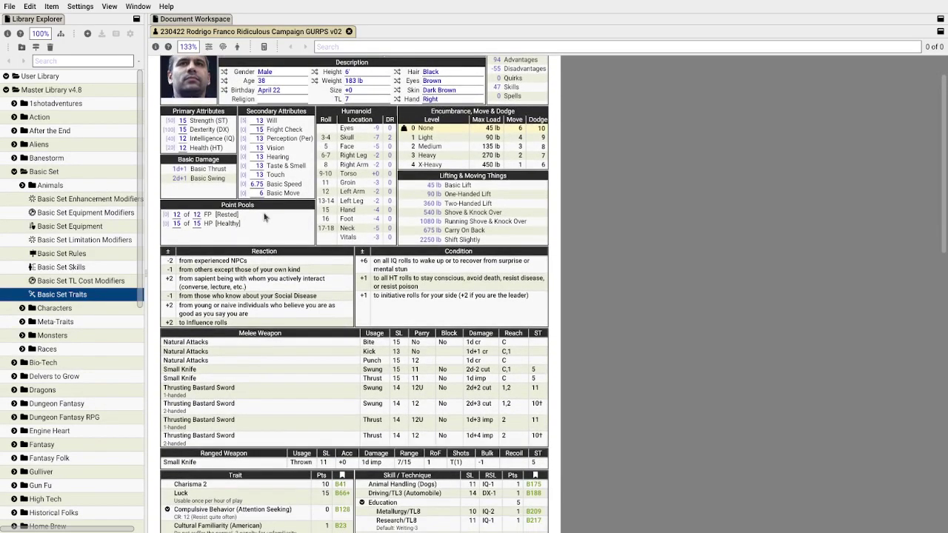
{"action": "scroll", "coordinate": [294, 249], "scroll_direction": "up", "scroll_amount": 1}
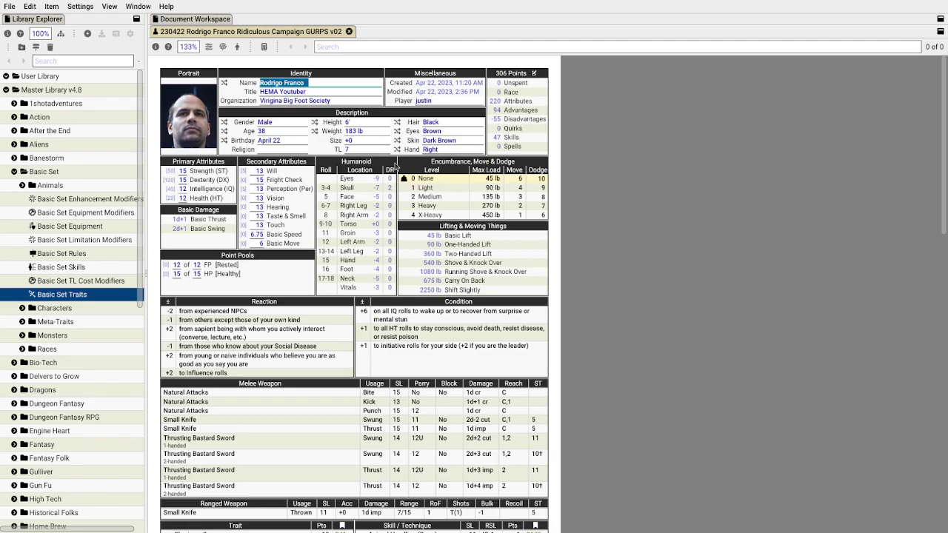
{"action": "left_click", "coordinate": [10, 6]}
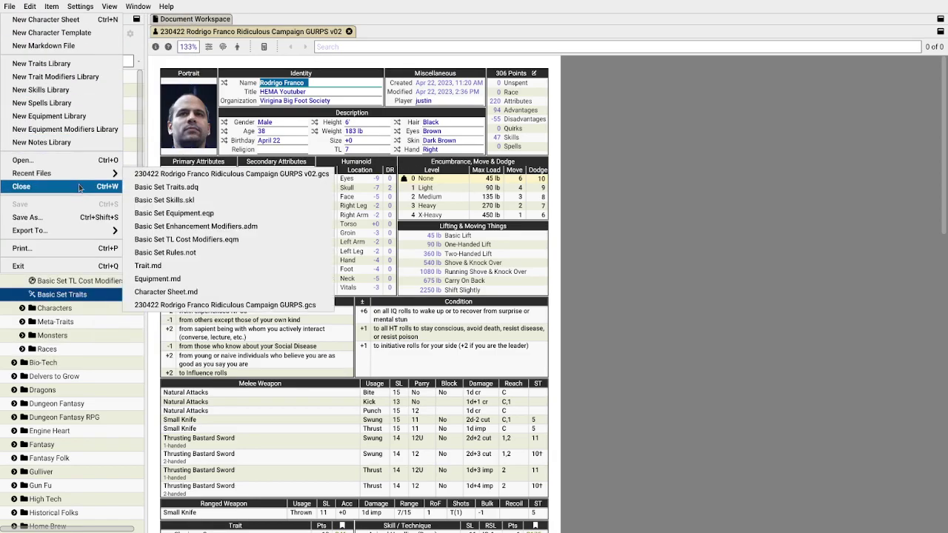
{"action": "mouse_move", "coordinate": [85, 175]}
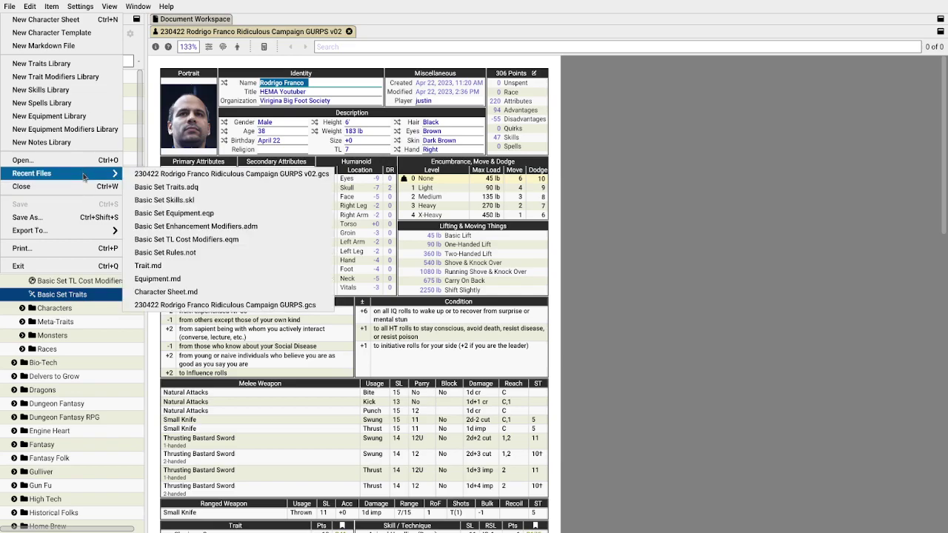
{"action": "mouse_move", "coordinate": [97, 237]}
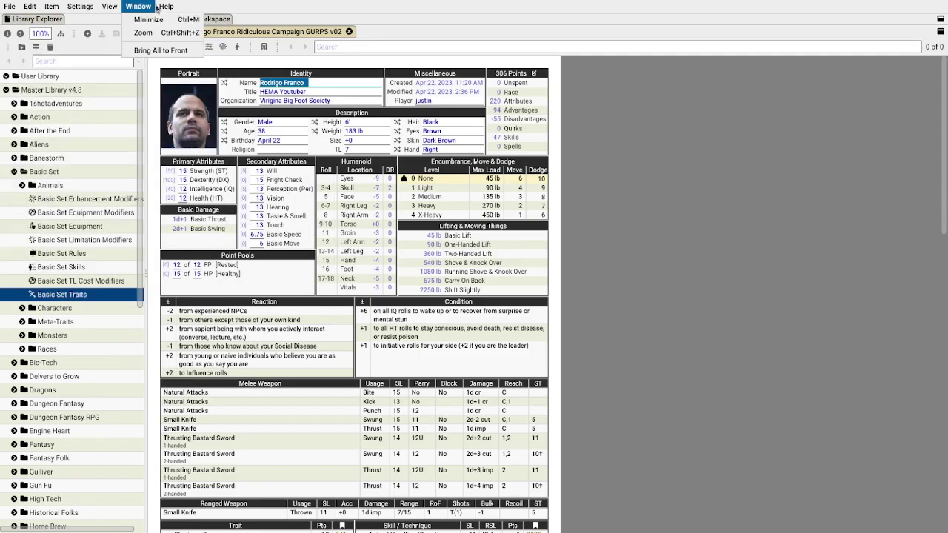
Step: Check for program updates and open the sheet settings of the current character to view its display and page options
{"action": "mouse_move", "coordinate": [164, 6]}
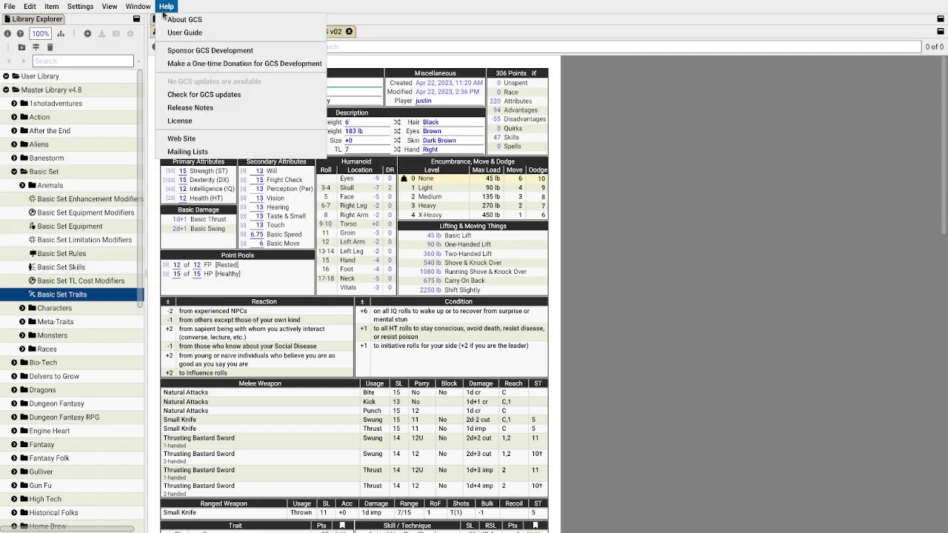
{"action": "left_click", "coordinate": [198, 95]}
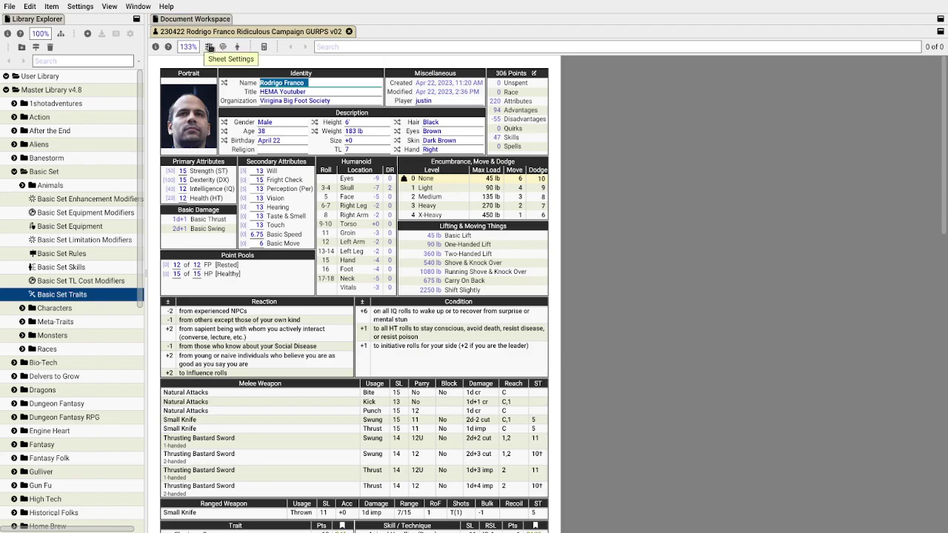
{"action": "left_click", "coordinate": [210, 47]}
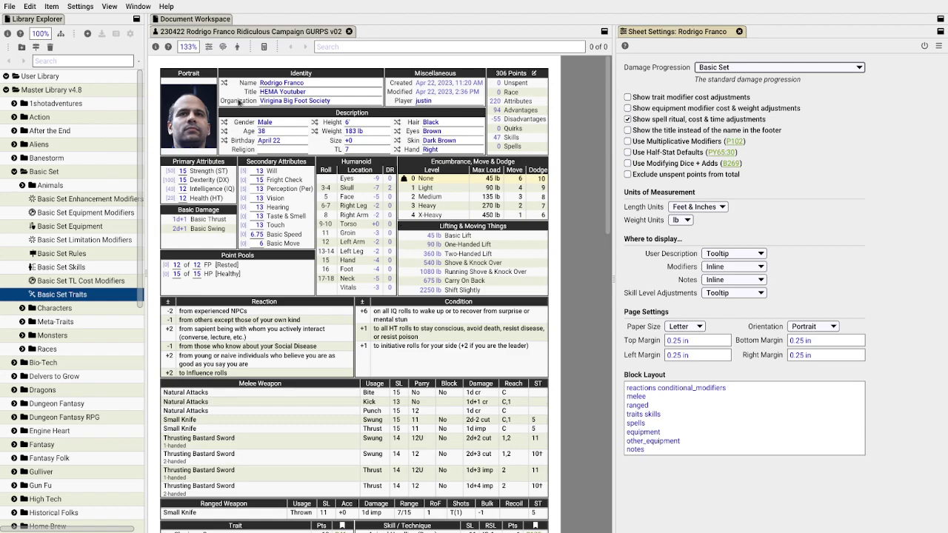
{"action": "left_click", "coordinate": [10, 6]}
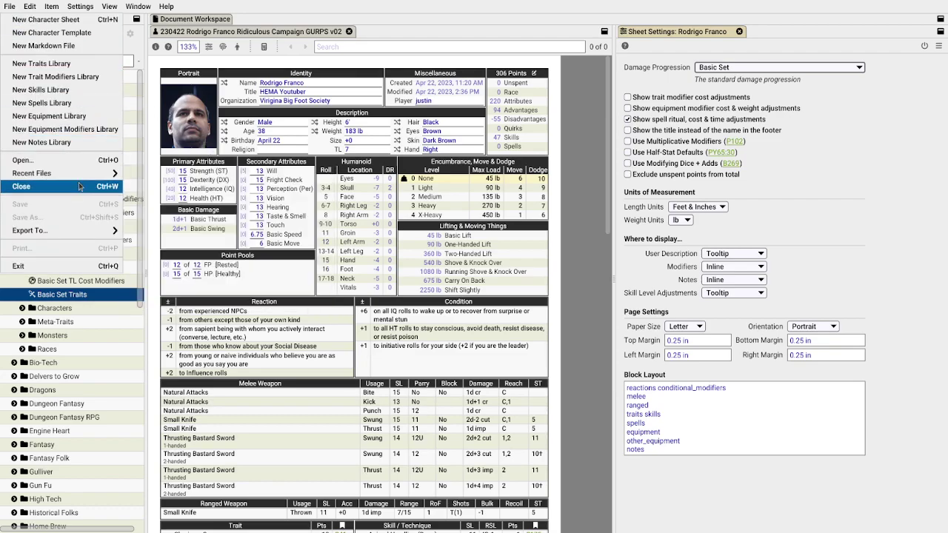
{"action": "mouse_move", "coordinate": [83, 172]}
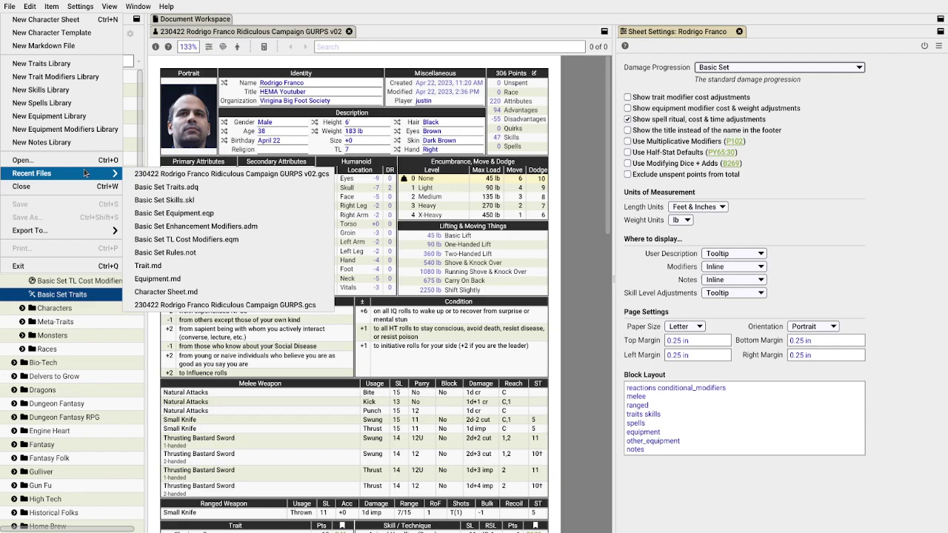
{"action": "mouse_move", "coordinate": [99, 236]}
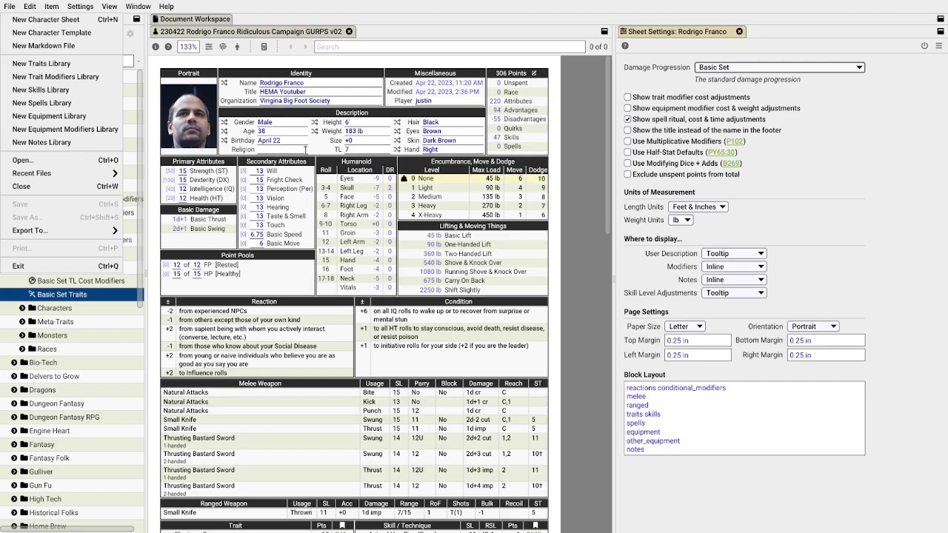
{"action": "key", "text": "Escape"}
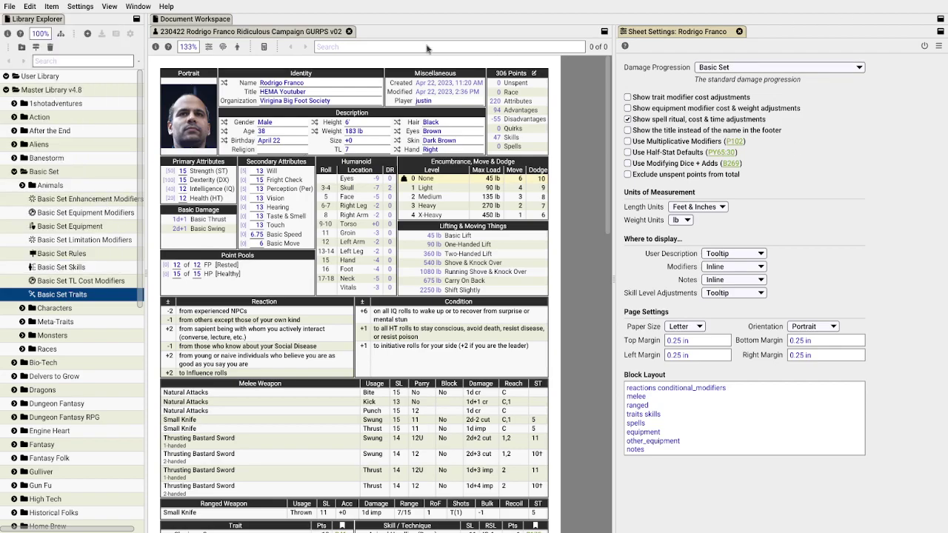